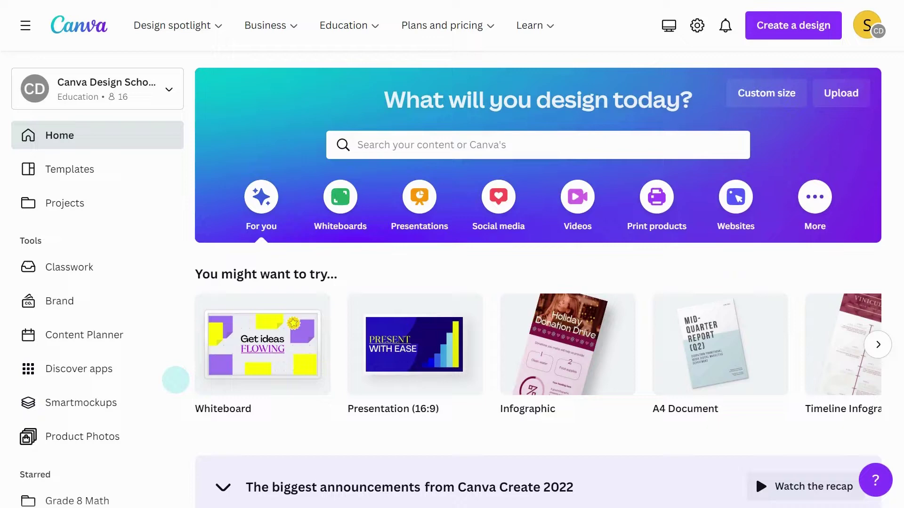
Create a Math Semester One subfolder in Grade 8 Math, keeping the Grade 8 Math class on Can view
scroll(176, 380, "down", 3)
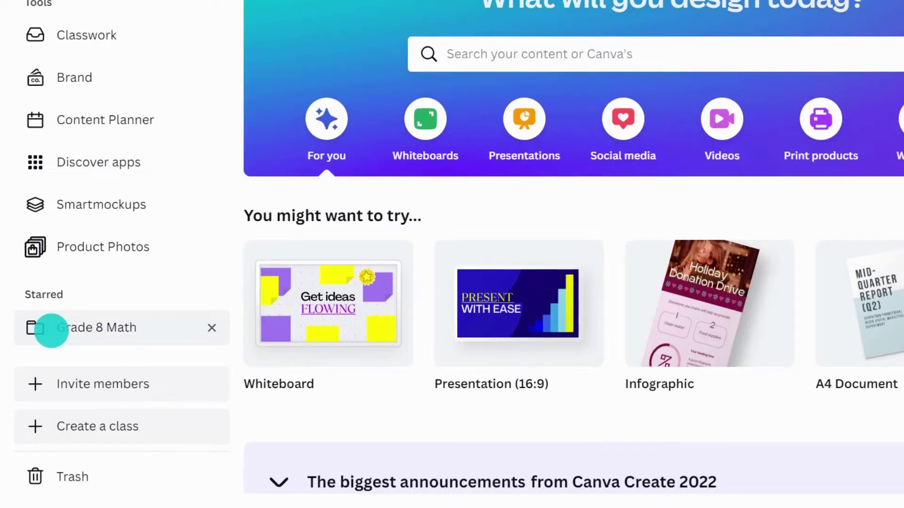
left_click(51, 330)
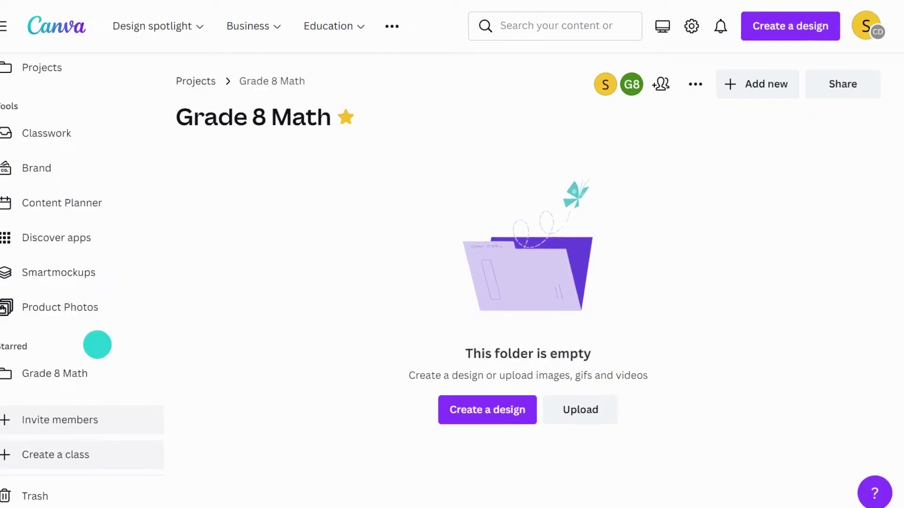
left_click(751, 84)
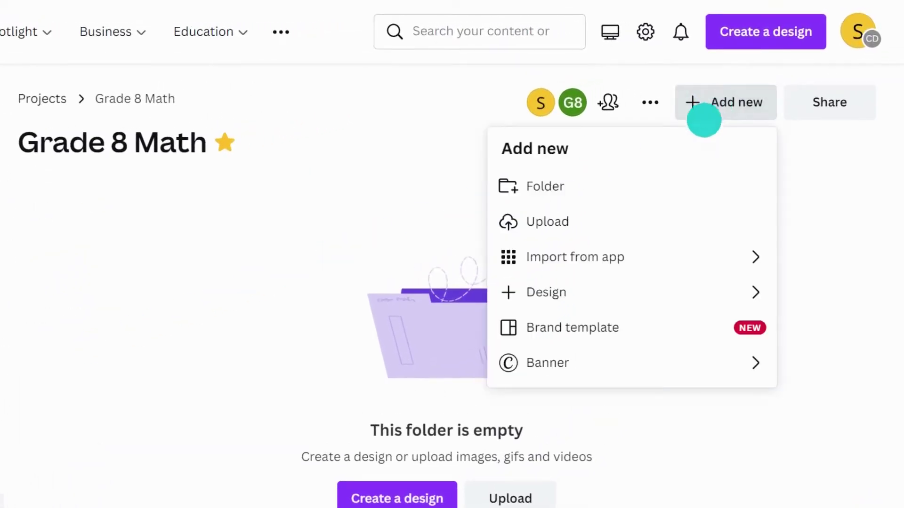
left_click(658, 181)
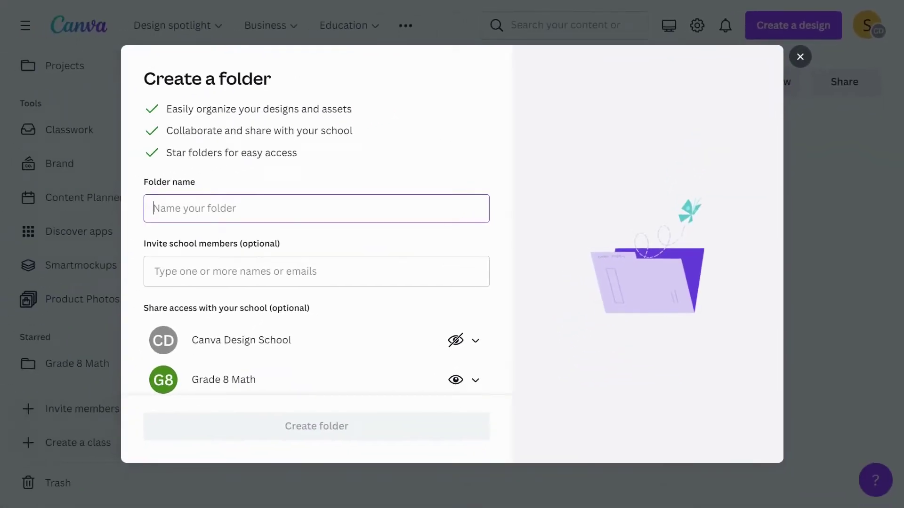
type("Math Semester One")
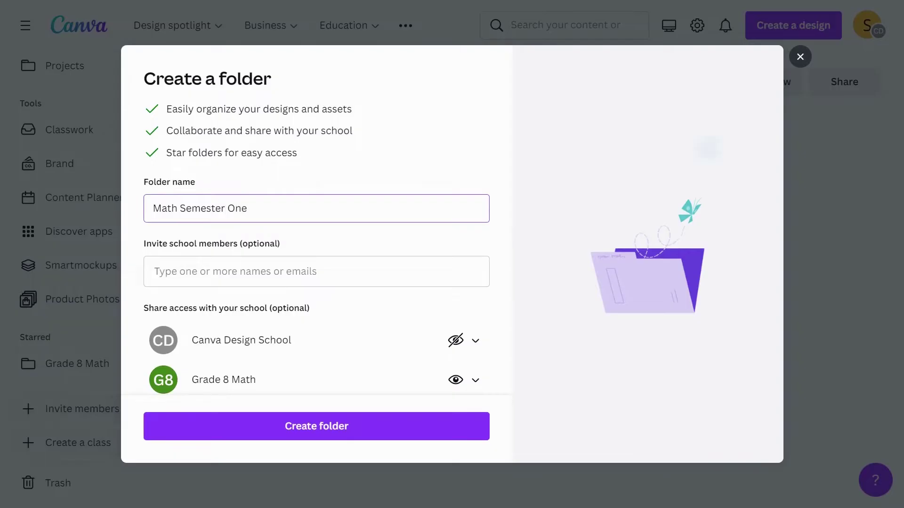
left_click(472, 381)
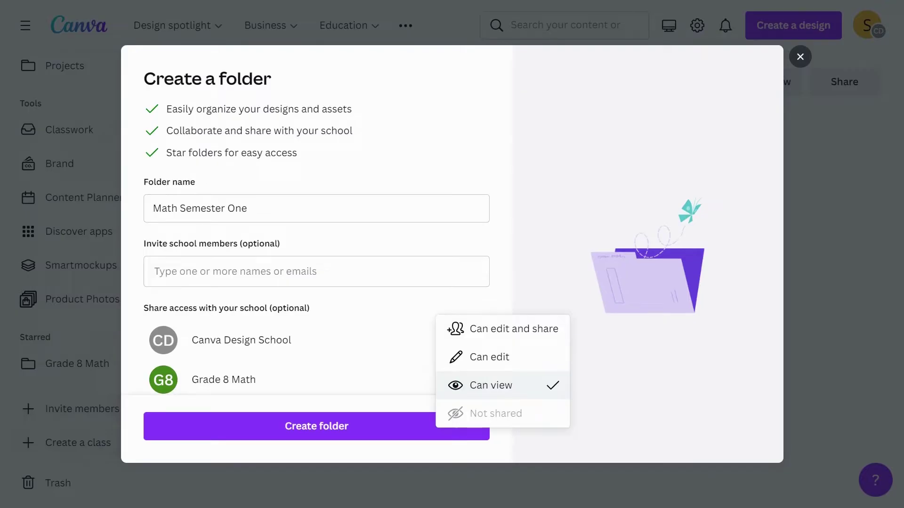
left_click(472, 385)
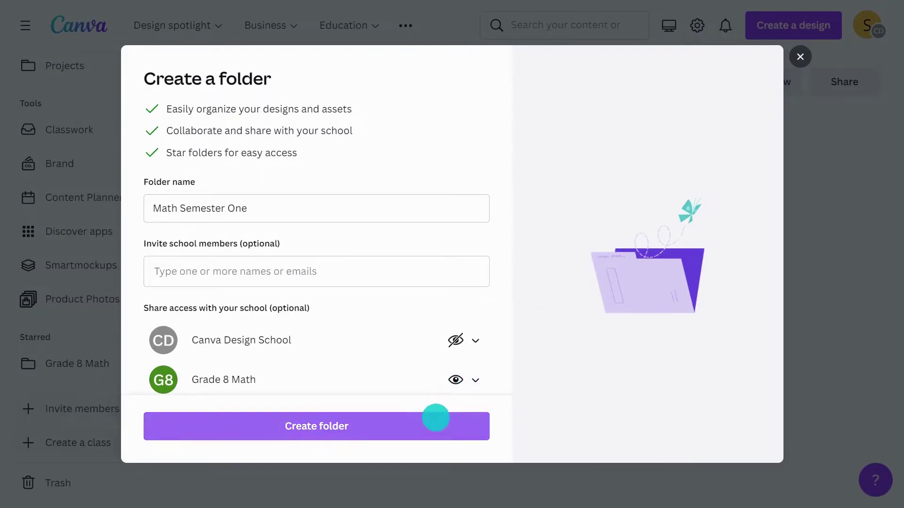
left_click(429, 419)
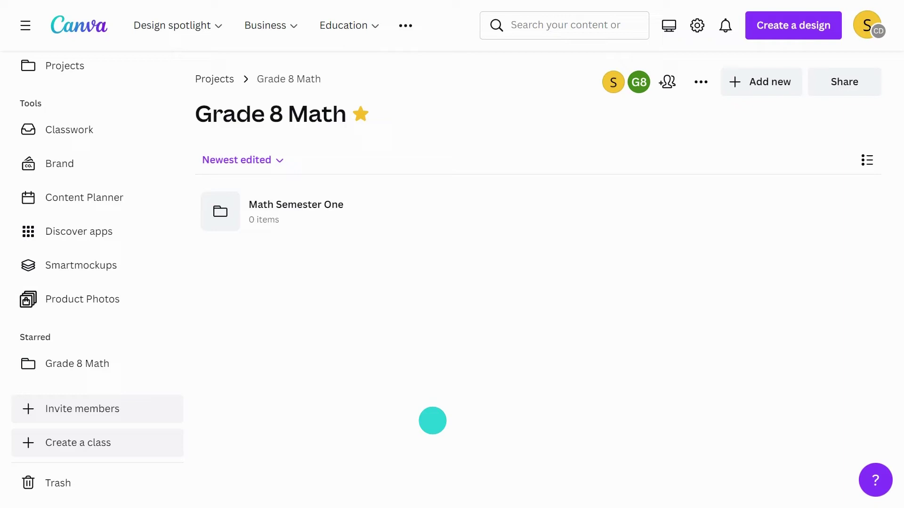
Add a new Math-named subfolder to the Grade 8 Math folder
left_click(763, 85)
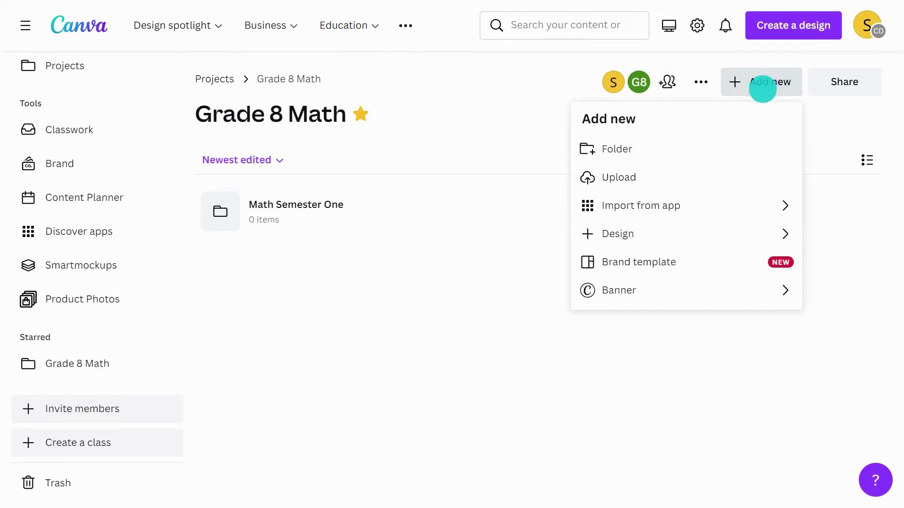
left_click(712, 147)
type("Math Projects")
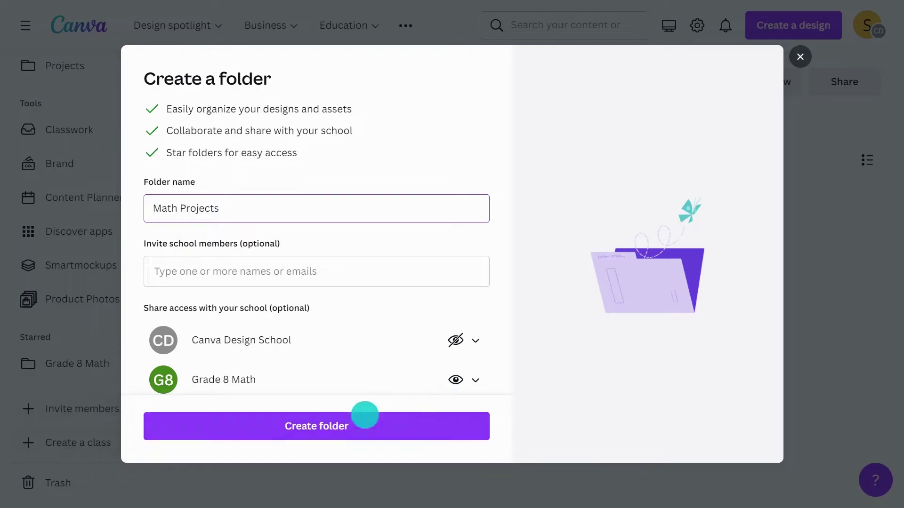
left_click(363, 416)
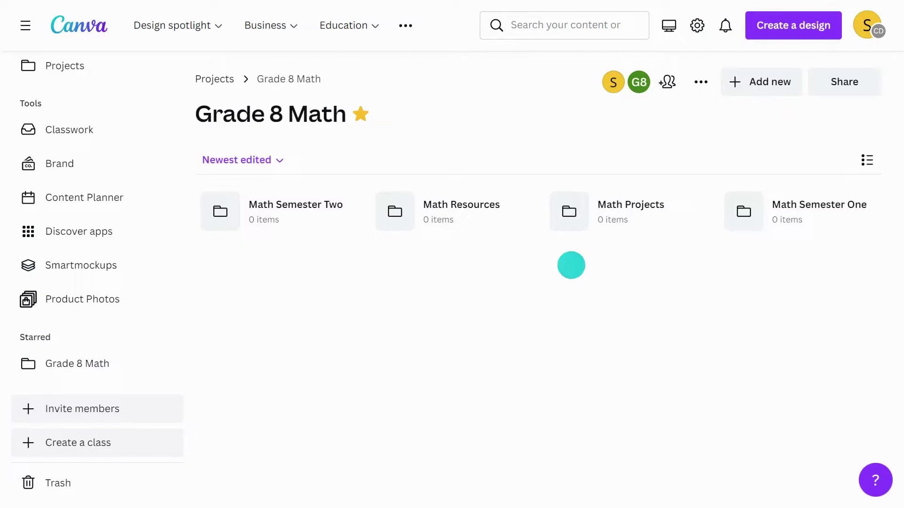
Create an Independent Projects folder inside Math Projects
left_click(621, 227)
left_click(780, 84)
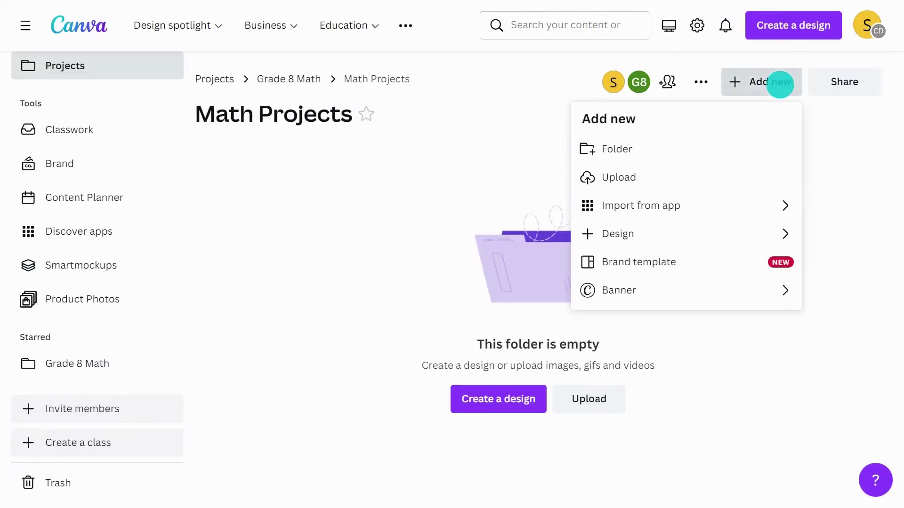
left_click(700, 146)
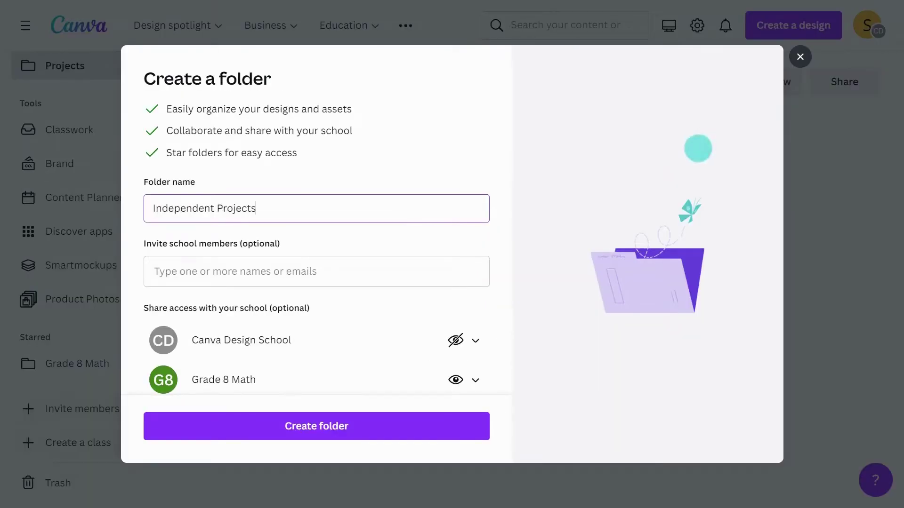
left_click(330, 418)
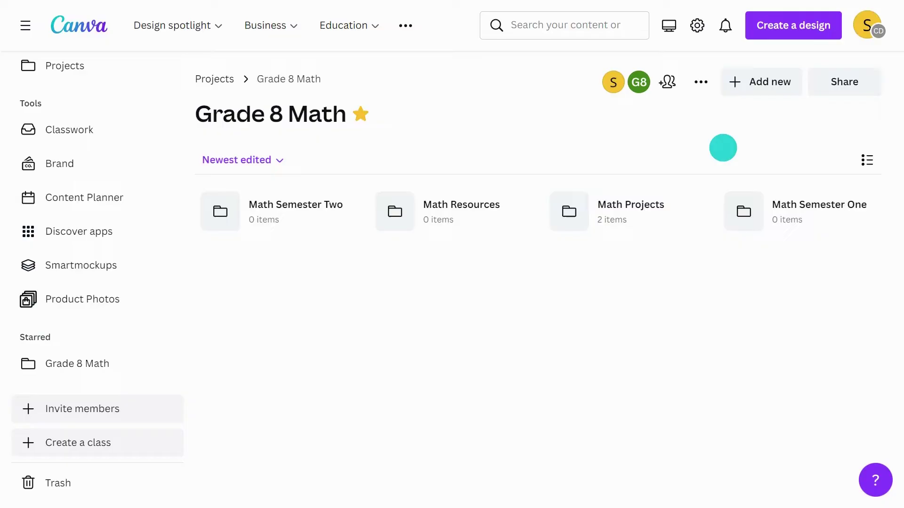
Start a Canva-designed folder banner and search the Elements library for 'math'
left_click(765, 84)
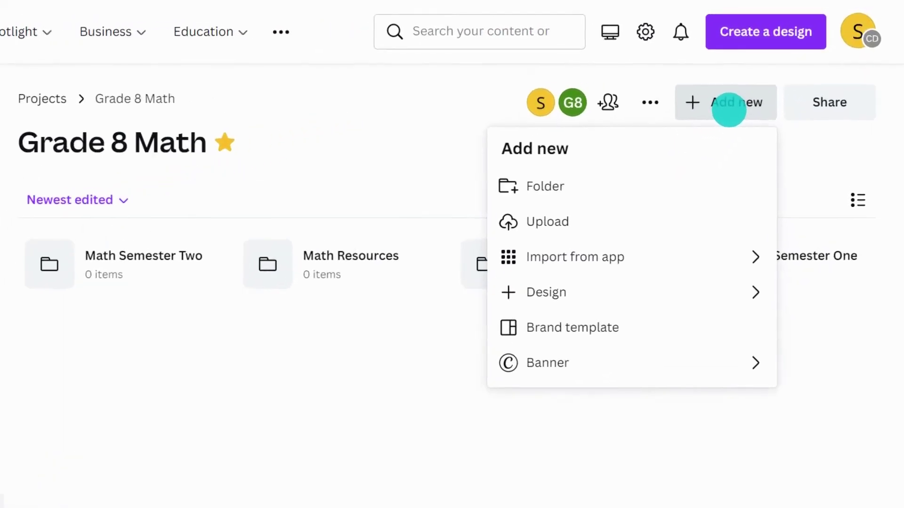
left_click(640, 368)
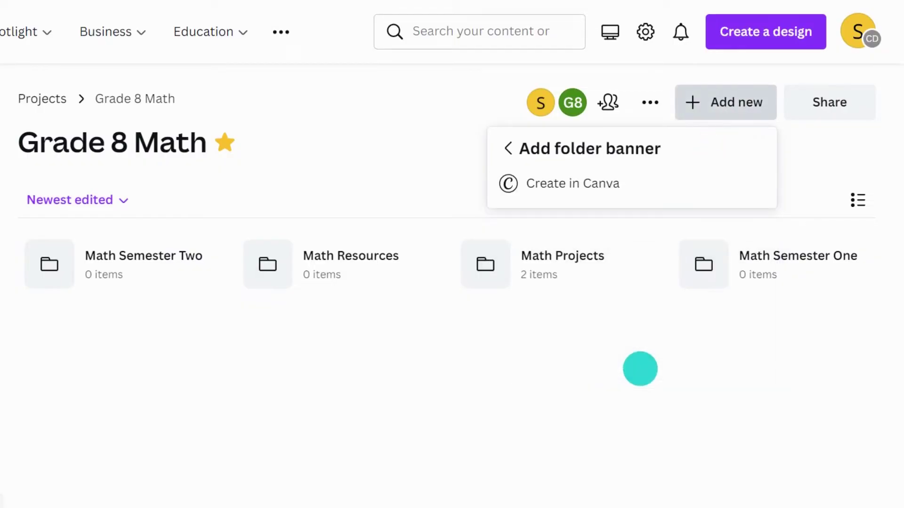
left_click(663, 184)
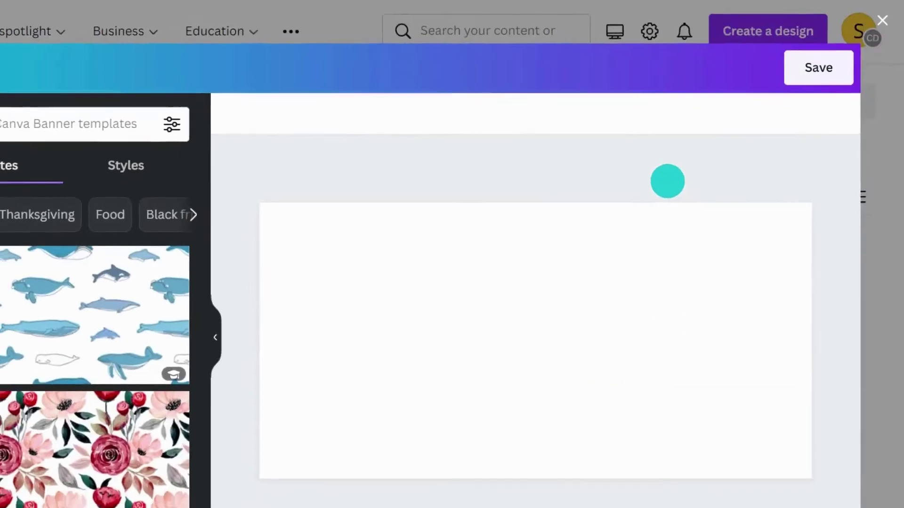
left_click(77, 143)
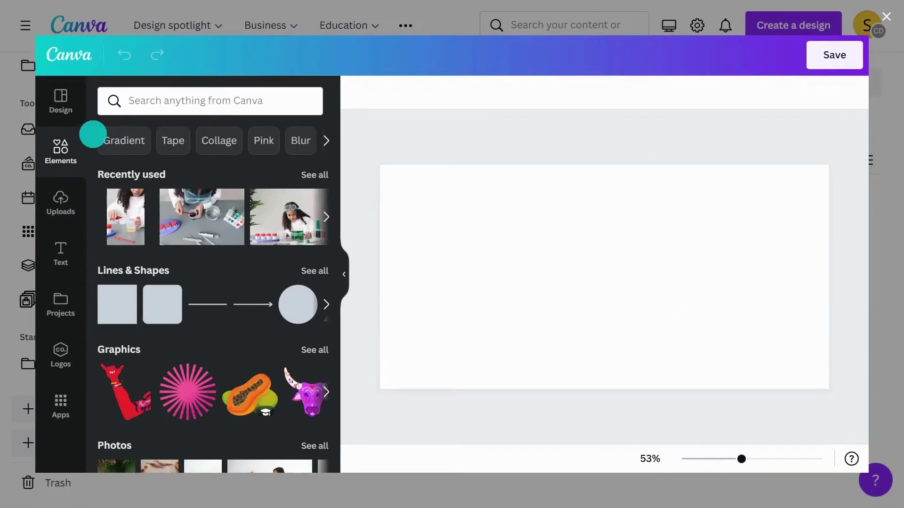
left_click(152, 101)
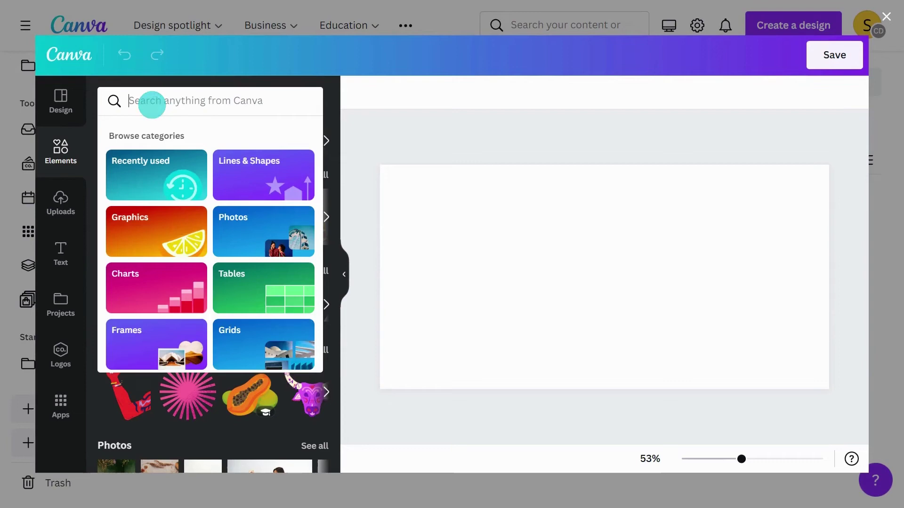
type("math")
key("Return")
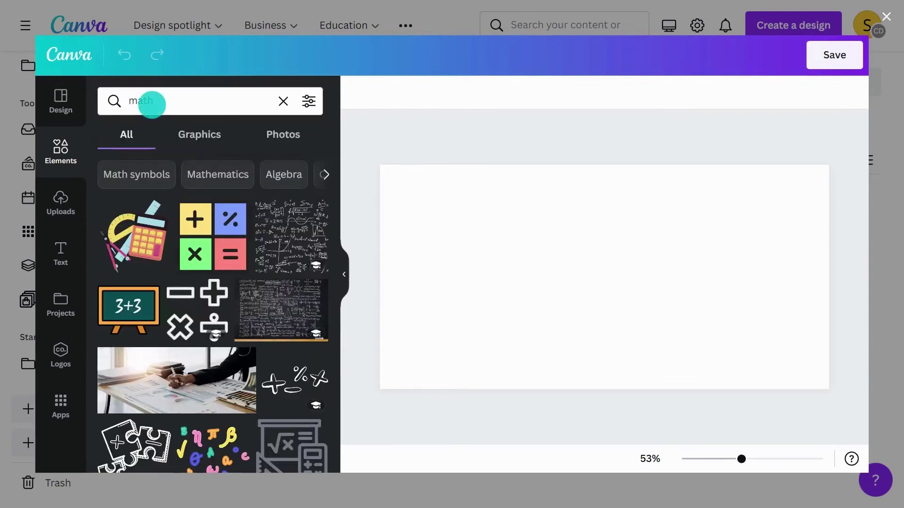
Set the chalkboard formula photo as the banner background and save it to the folder
left_click(286, 133)
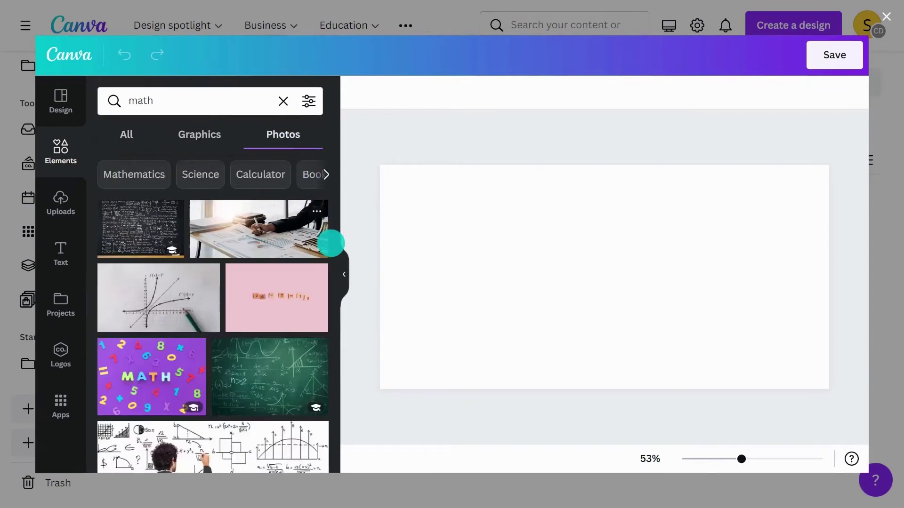
scroll(331, 243, "down", 10)
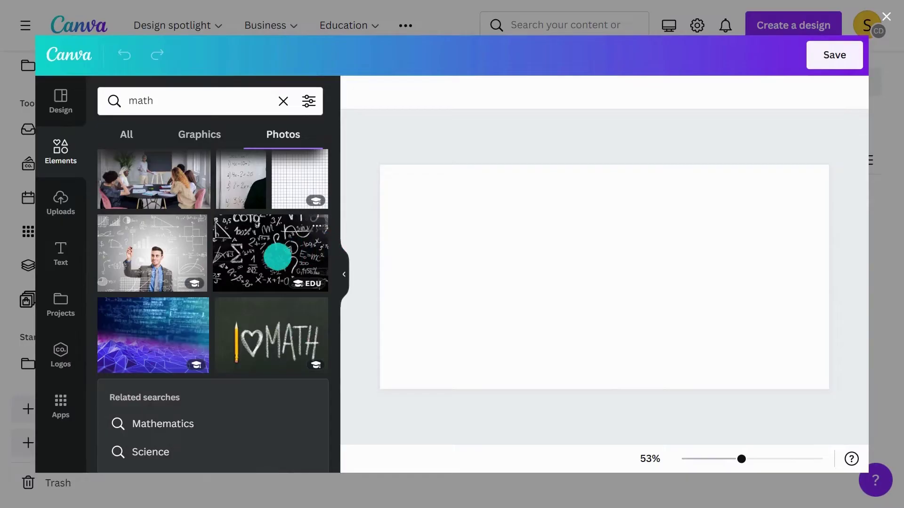
left_click(277, 257)
left_click(340, 264)
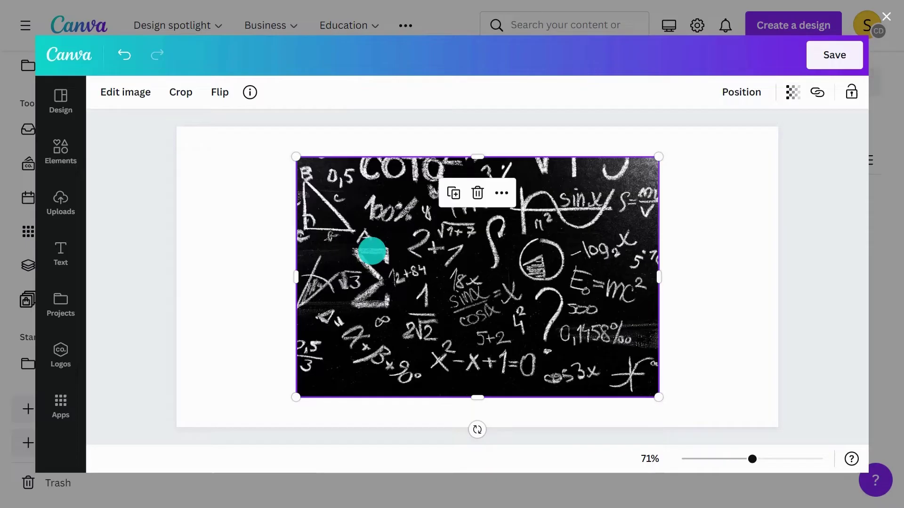
left_click(500, 194)
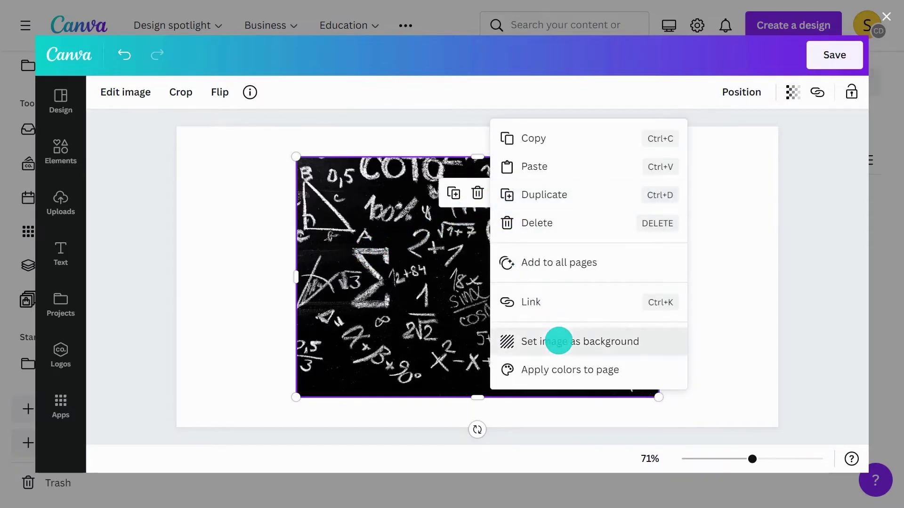
left_click(559, 341)
left_click(847, 55)
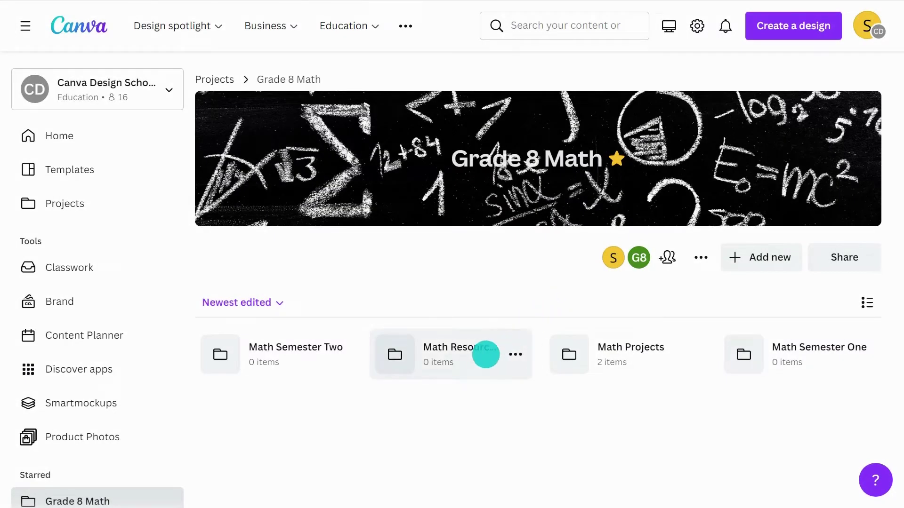
Open Math Resources and look through its file upload and app import options
left_click(484, 356)
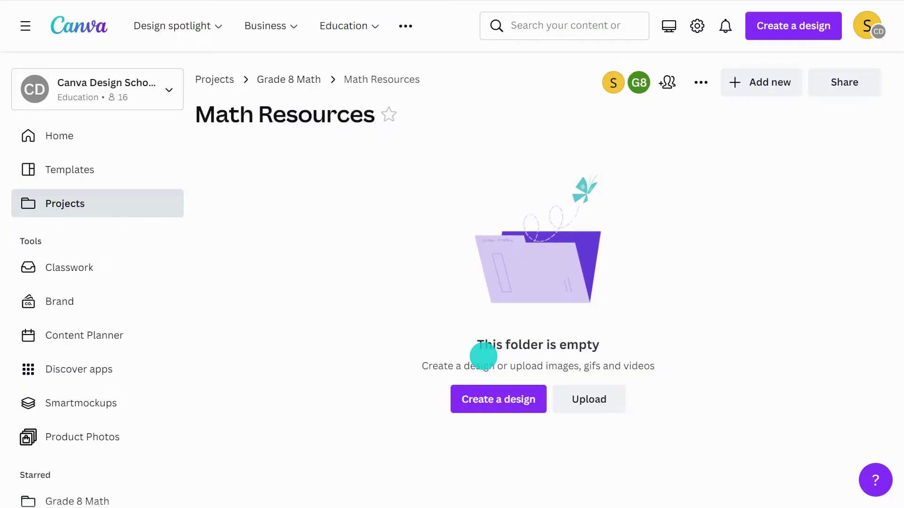
left_click(757, 89)
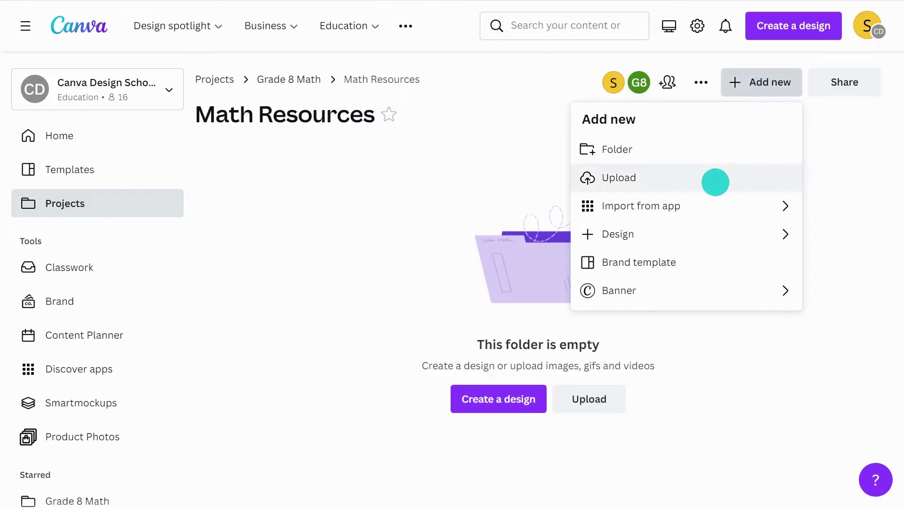
left_click(714, 183)
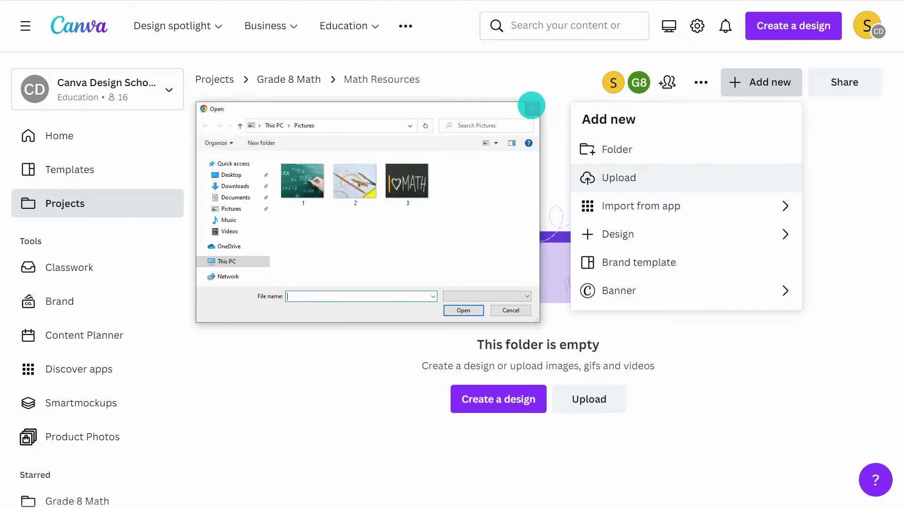
left_click(531, 106)
left_click(608, 206)
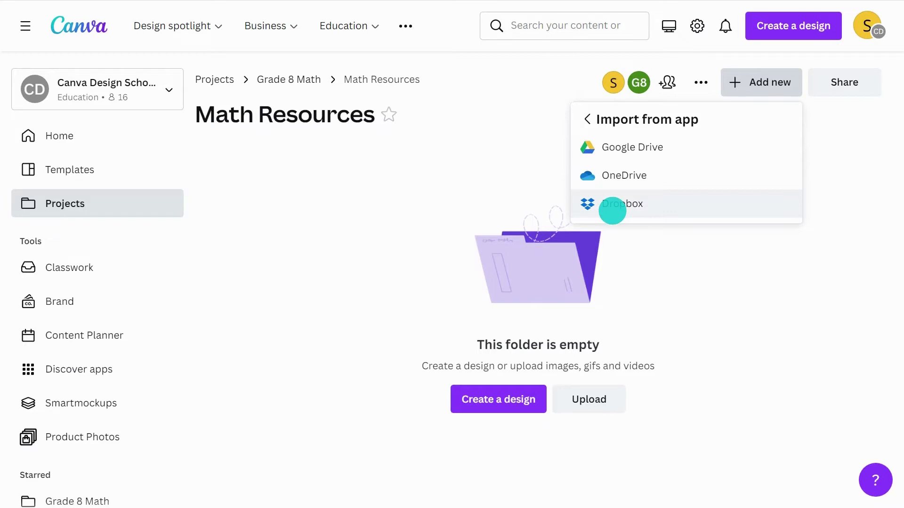
left_click(586, 119)
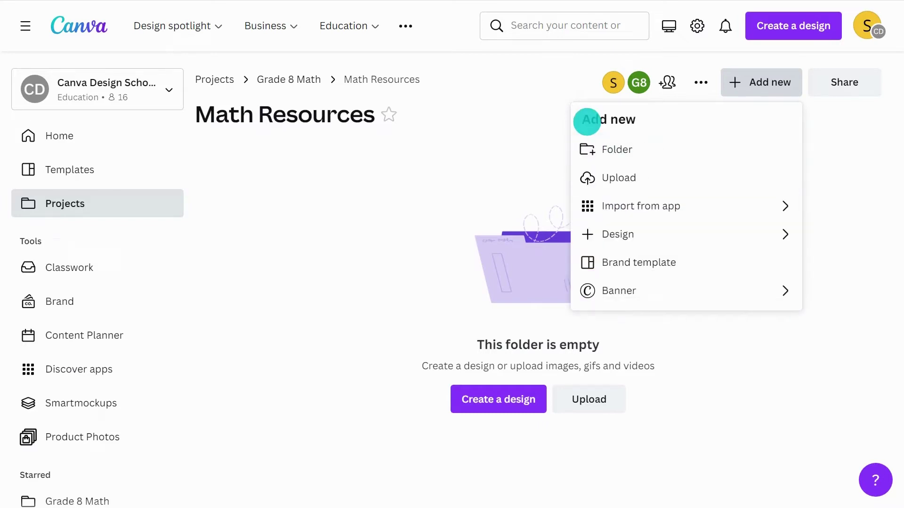
Choose to add an existing design to Math Resources from Your projects
left_click(631, 233)
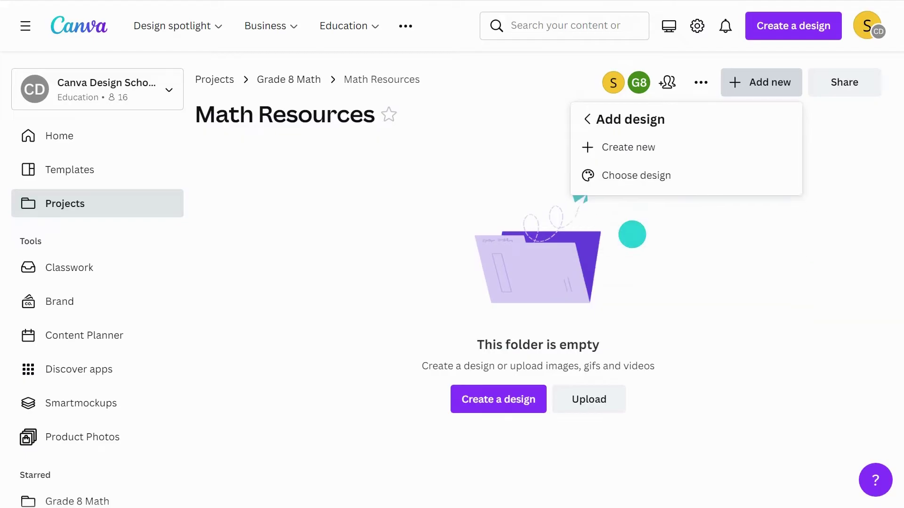
left_click(686, 147)
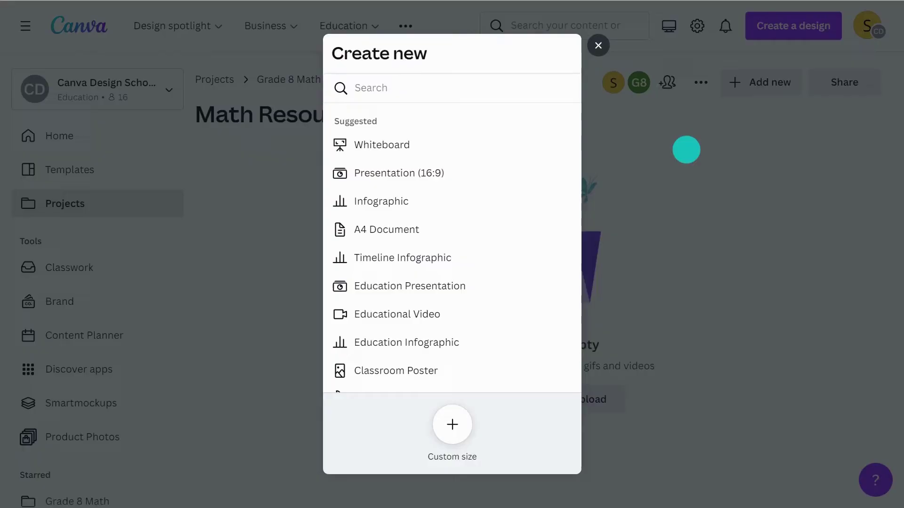
left_click(598, 45)
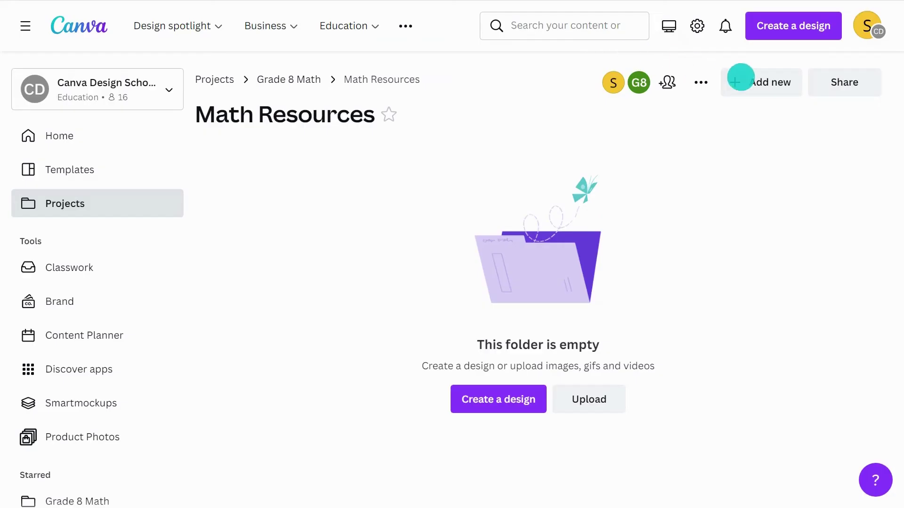
left_click(741, 78)
left_click(710, 234)
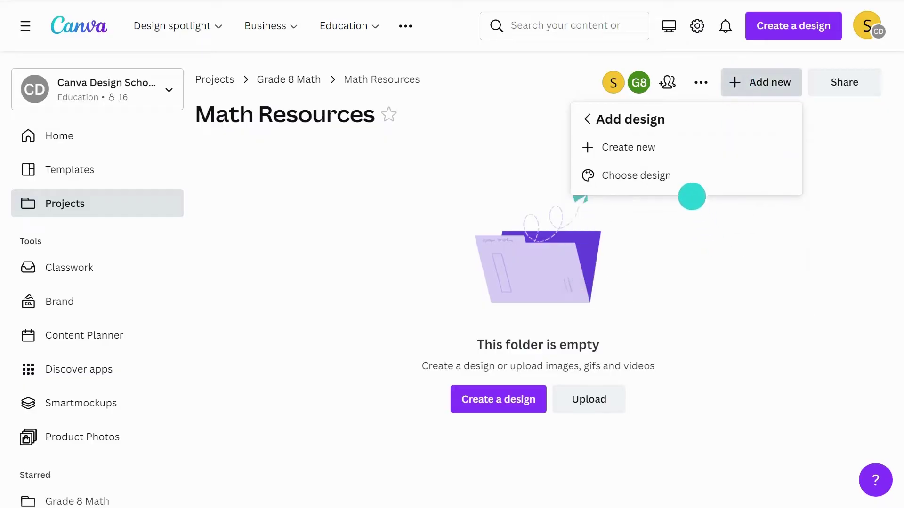
left_click(681, 176)
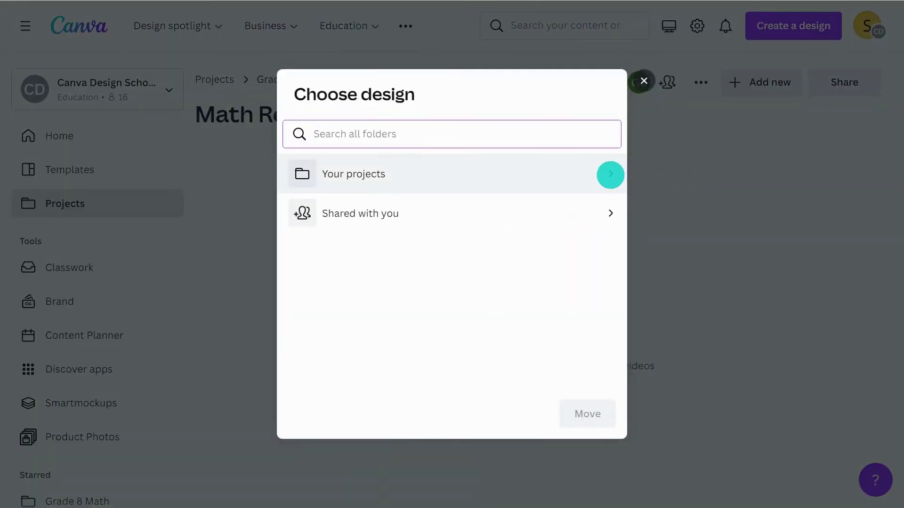
left_click(610, 175)
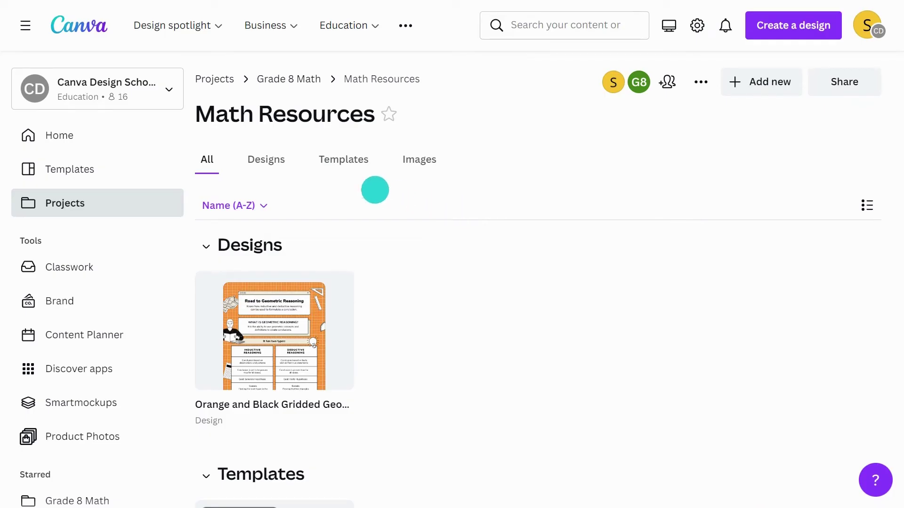
Filter Math Resources to show Designs, then Templates, then Images
left_click(260, 160)
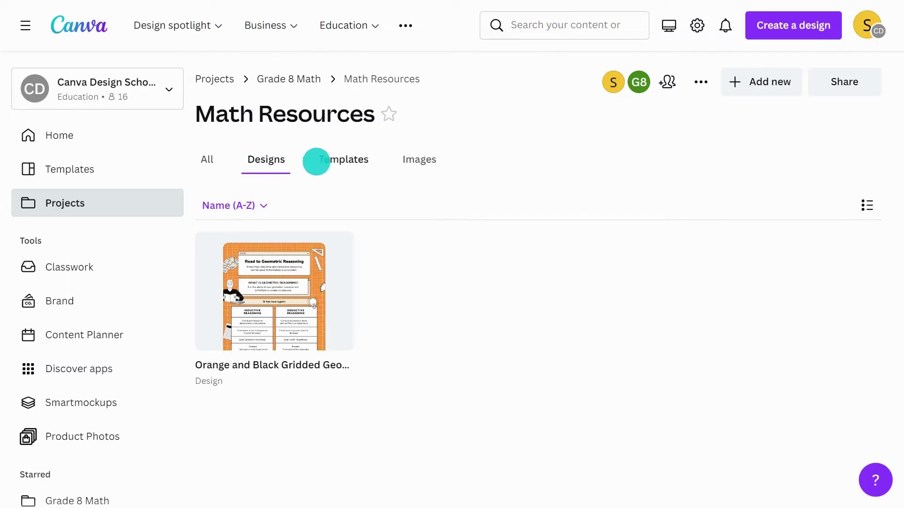
left_click(344, 161)
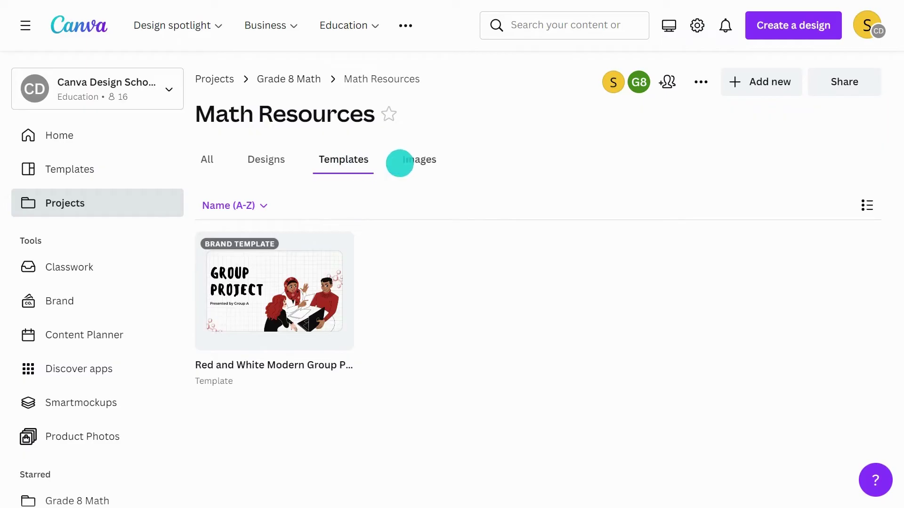
left_click(415, 160)
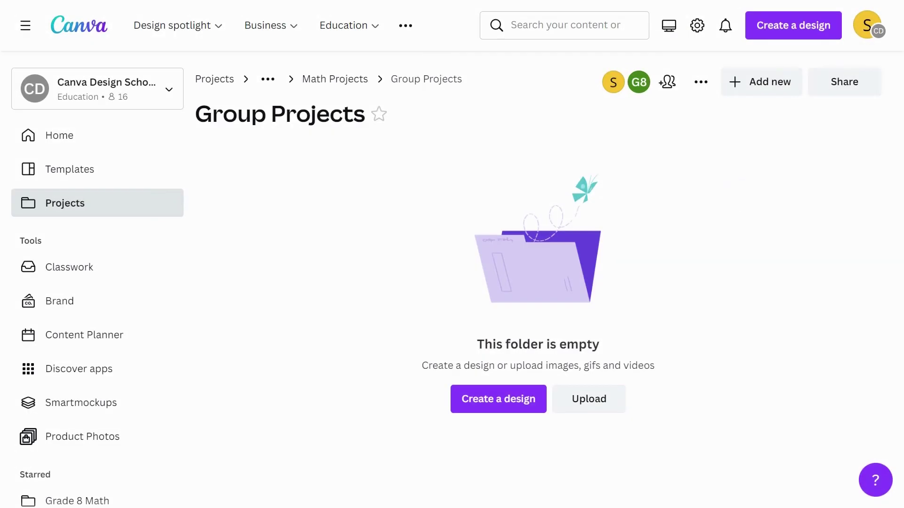
Create a folder named 'Group Project Templates' inside Group Projects
left_click(748, 85)
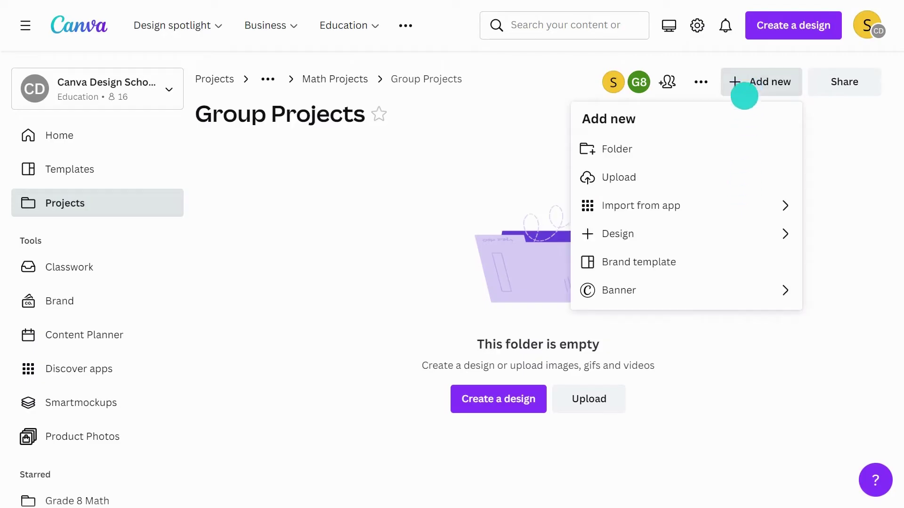
left_click(716, 143)
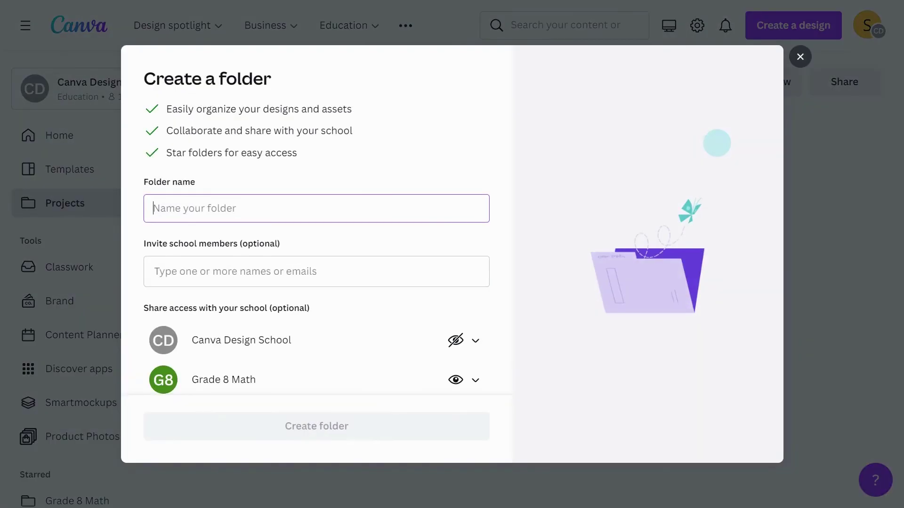
type("Group Project Templates")
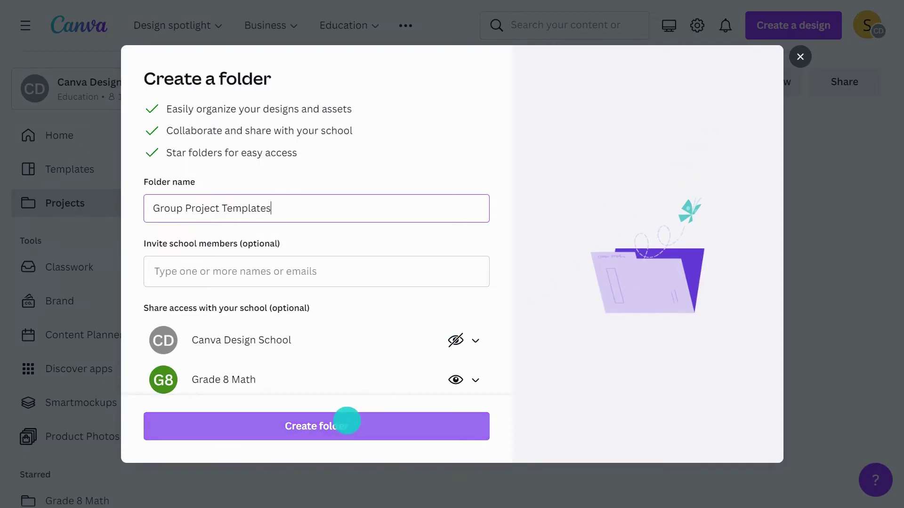
left_click(347, 420)
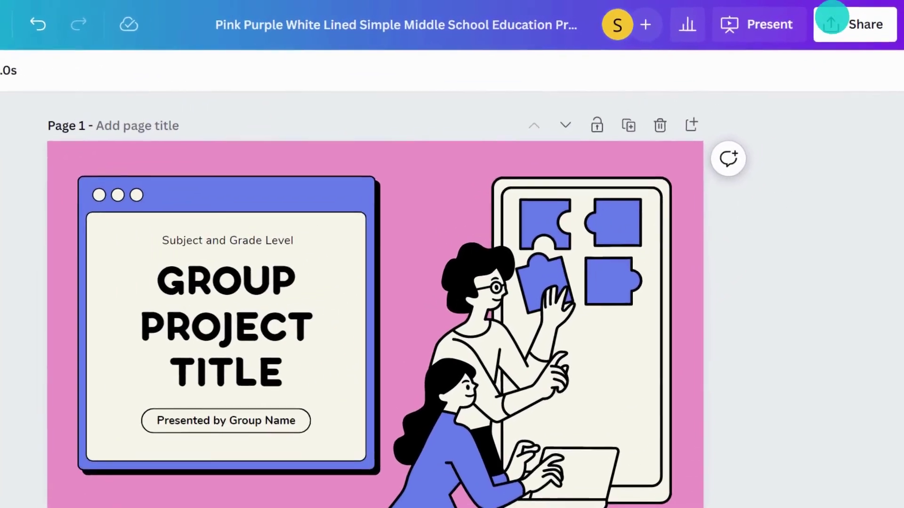
Publish the presentation as a brand template into Group Project Templates, then go to that folder
left_click(846, 20)
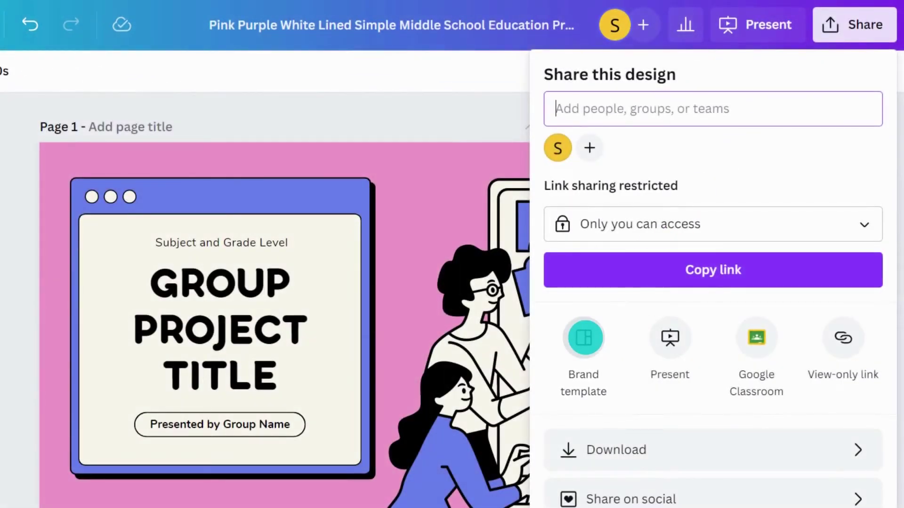
left_click(584, 337)
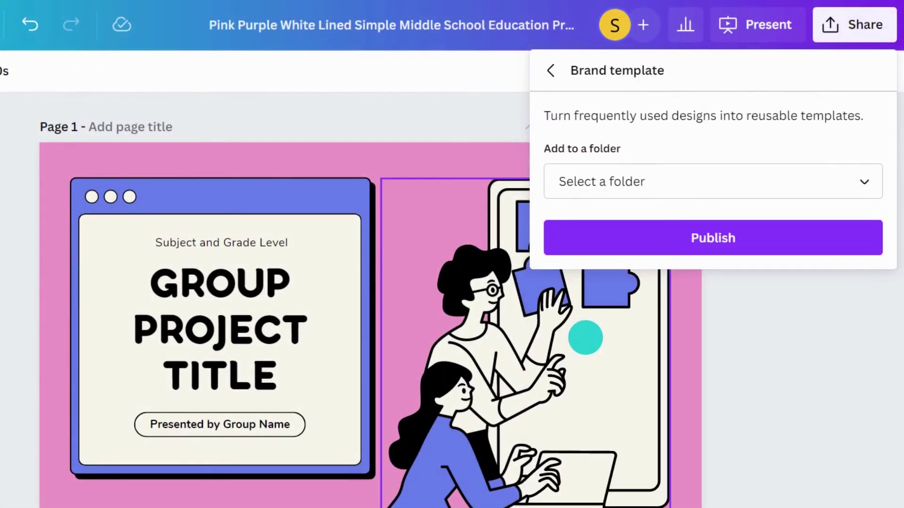
left_click(730, 184)
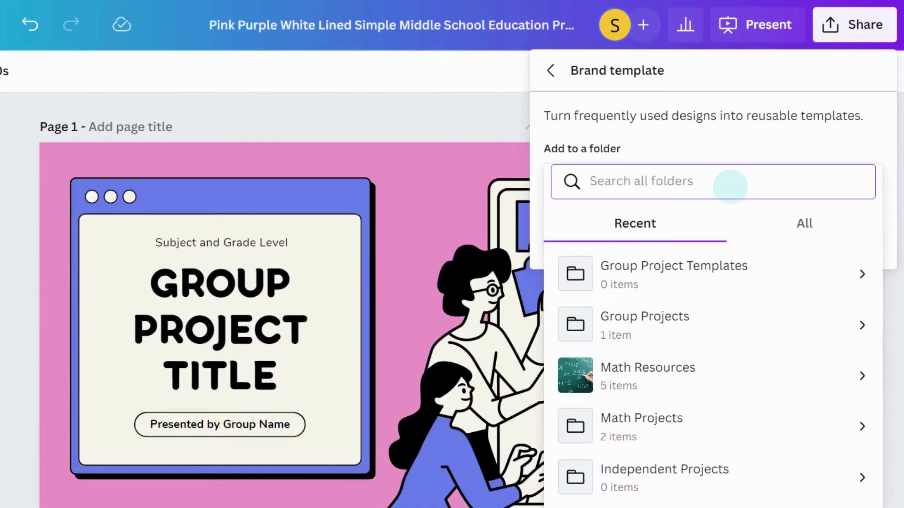
type("group")
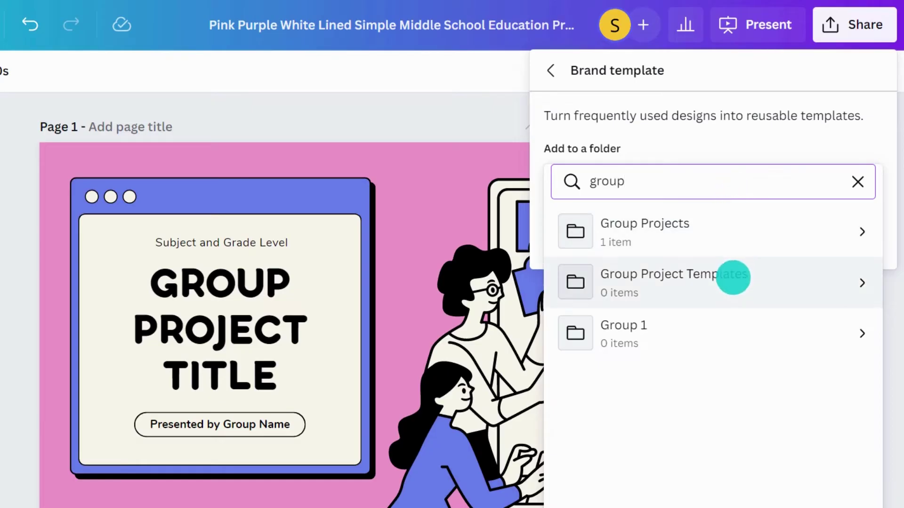
left_click(733, 277)
left_click(826, 507)
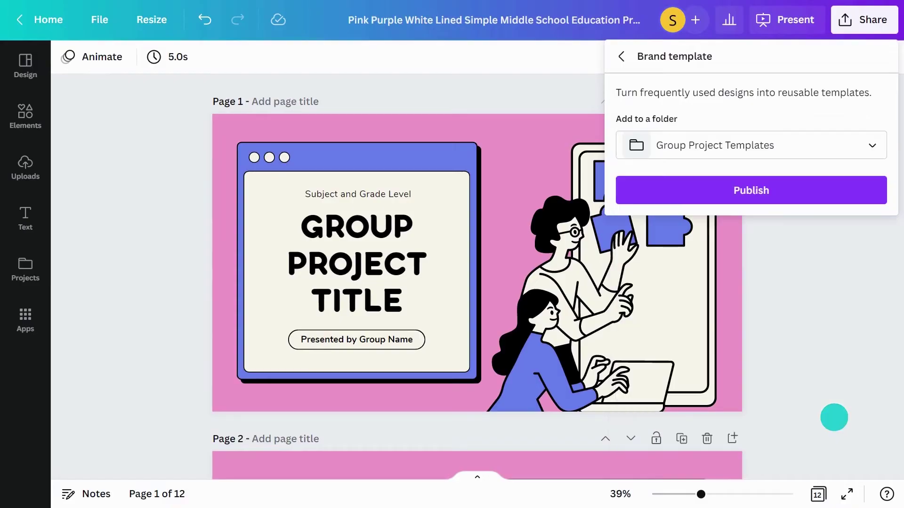
left_click(787, 190)
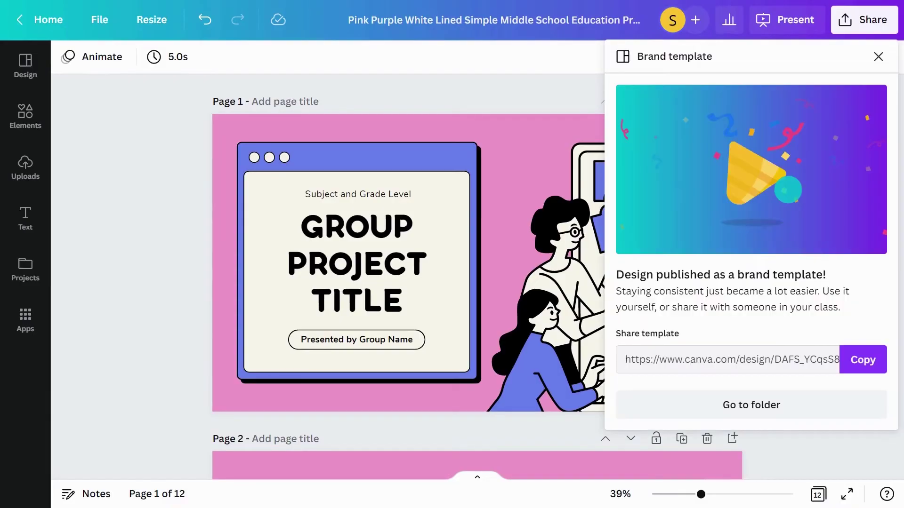
left_click(790, 405)
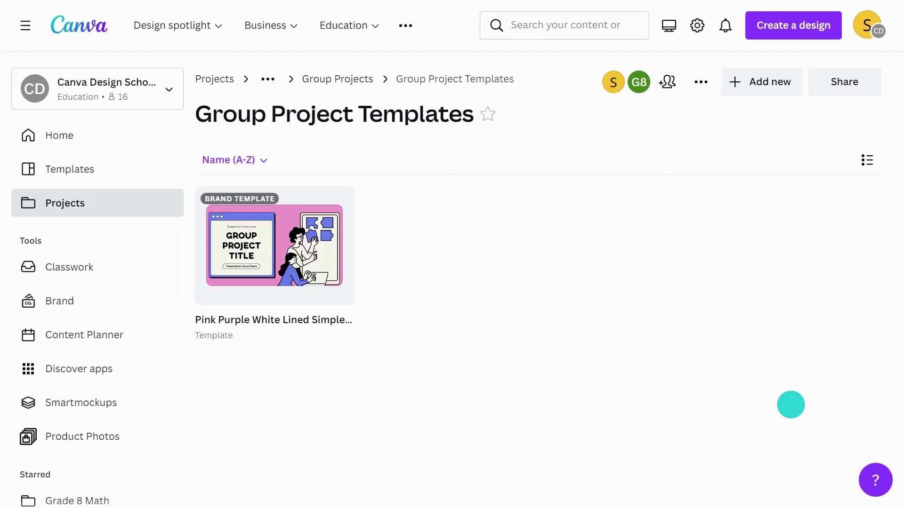
Preview the published template, then create a 'Math Elements' folder in Grade 8 Math
left_click(292, 254)
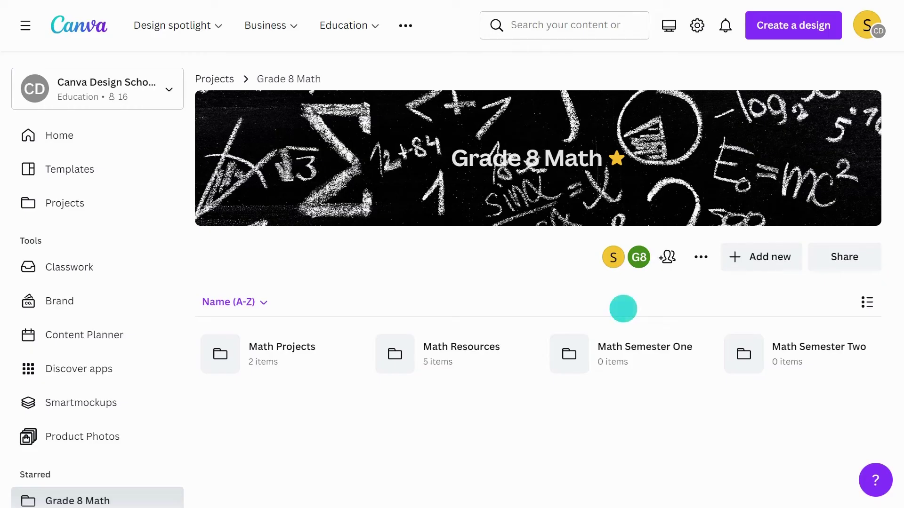
left_click(770, 264)
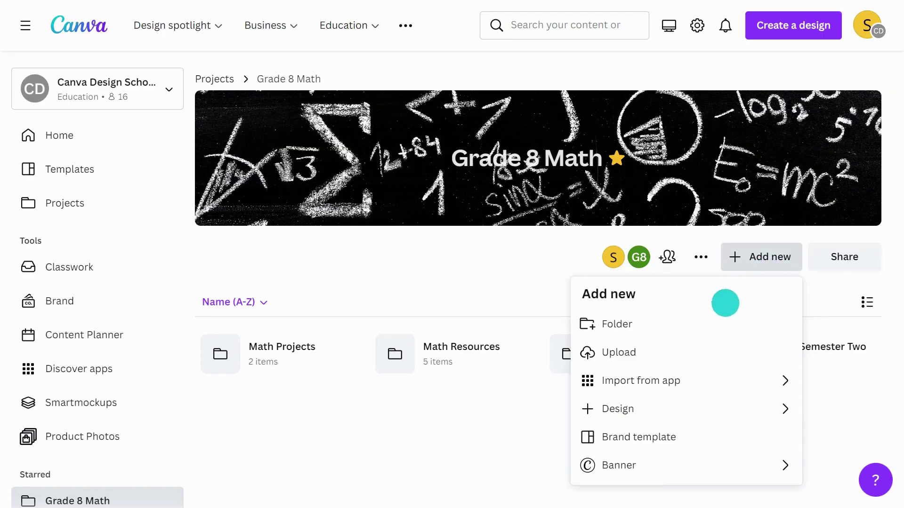
left_click(702, 320)
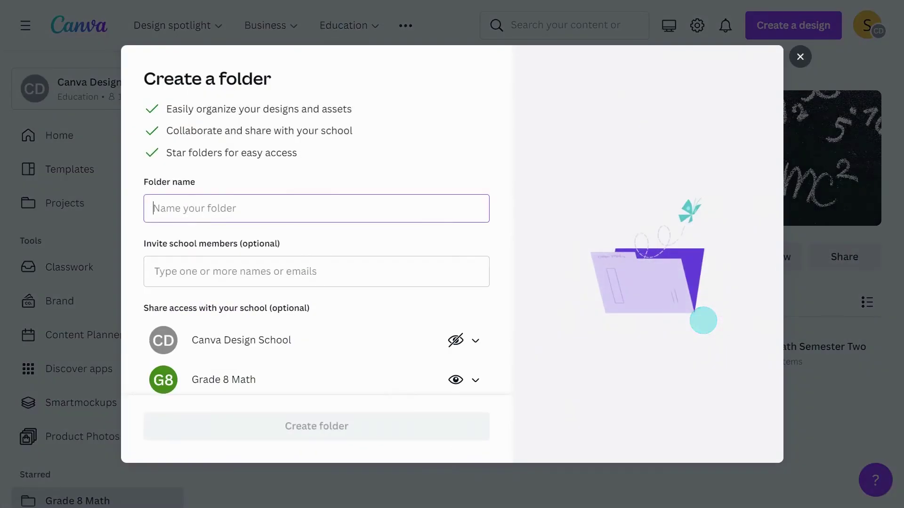
type("Math Elements")
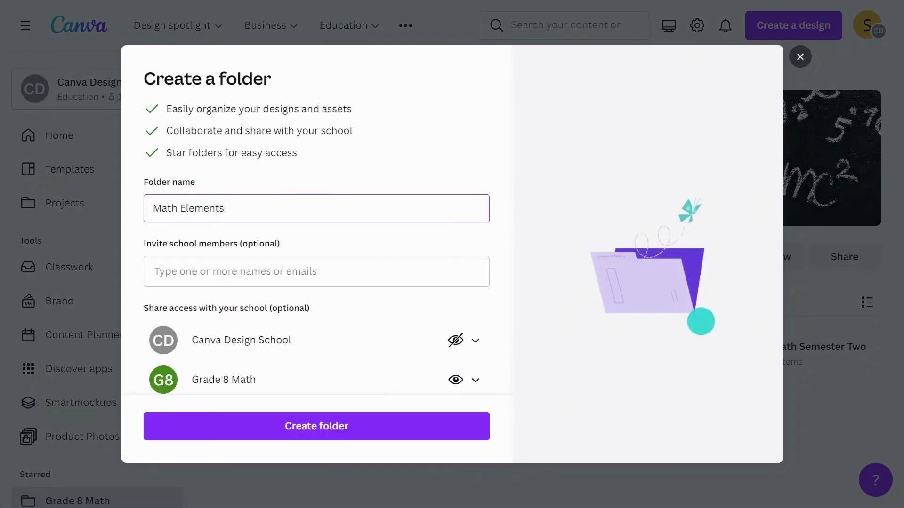
left_click(437, 423)
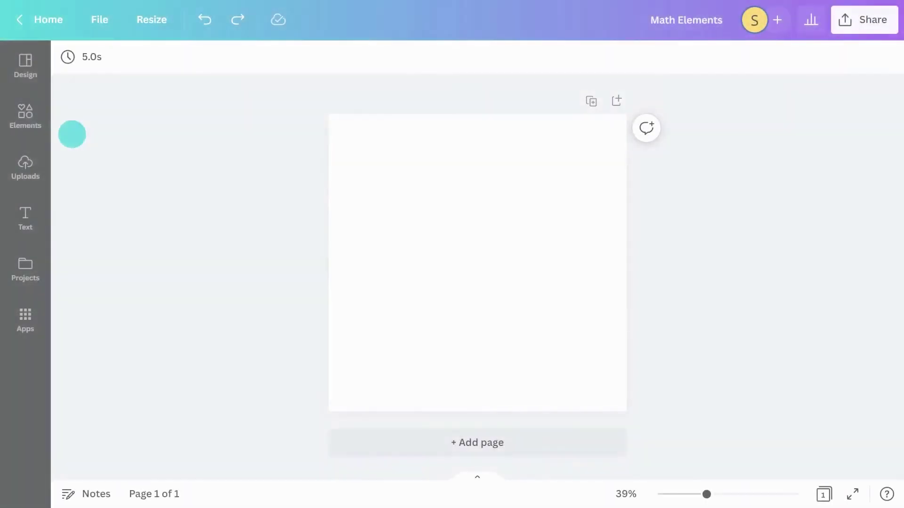
Search Elements for 'math symbol' and filter to Graphics
left_click(35, 121)
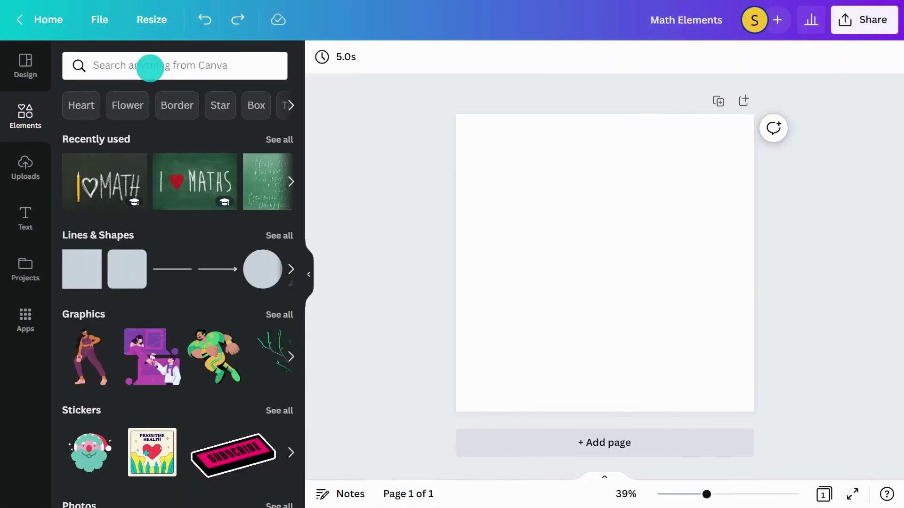
left_click(149, 68)
type("math symbol")
key("Return")
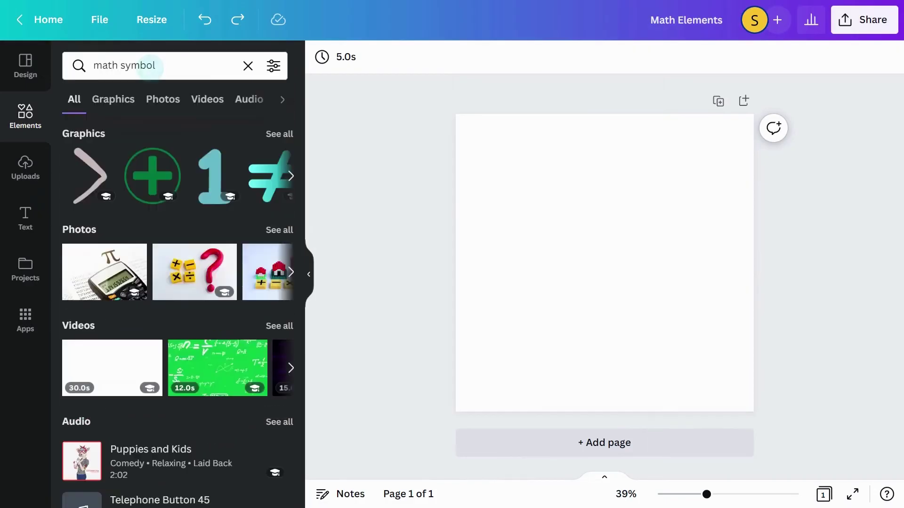
left_click(109, 96)
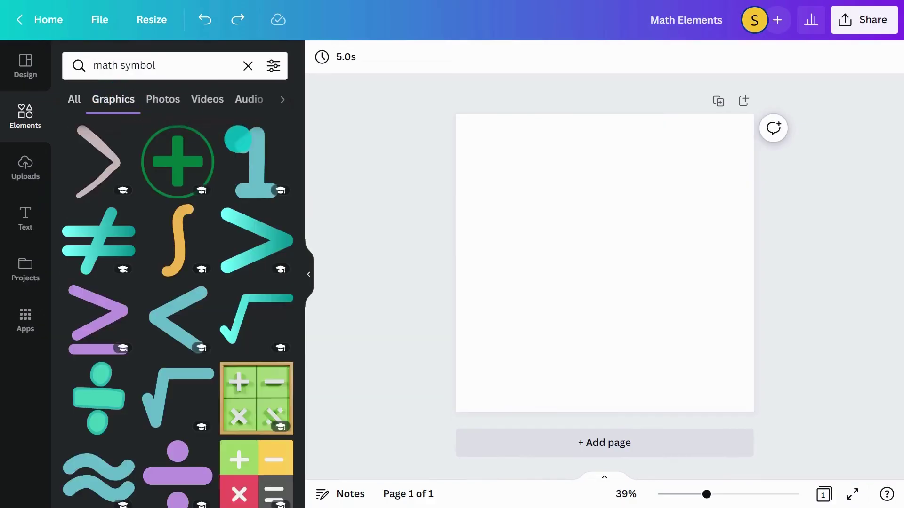
scroll(298, 160, "down", 5)
Add the Handwritten Quadratic Formula graphic to Math Elements and list your project folders
left_click(201, 178)
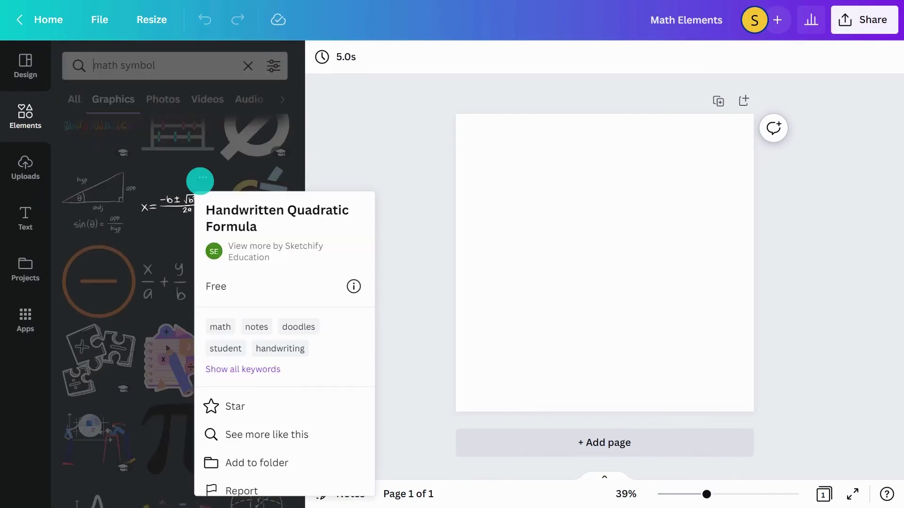
left_click(271, 462)
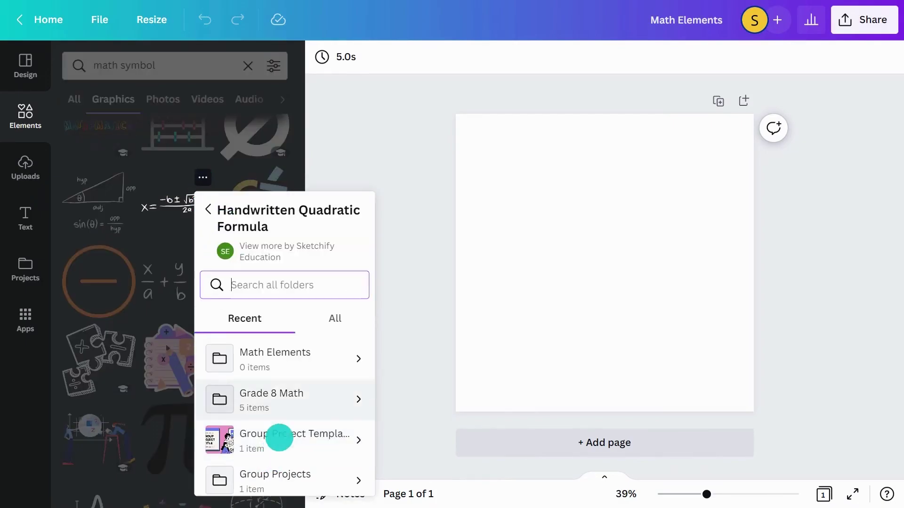
left_click(306, 361)
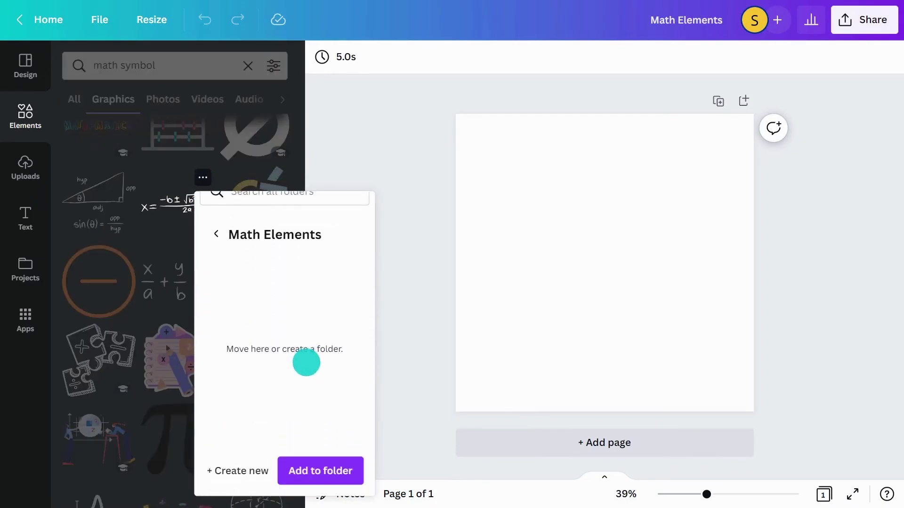
left_click(326, 465)
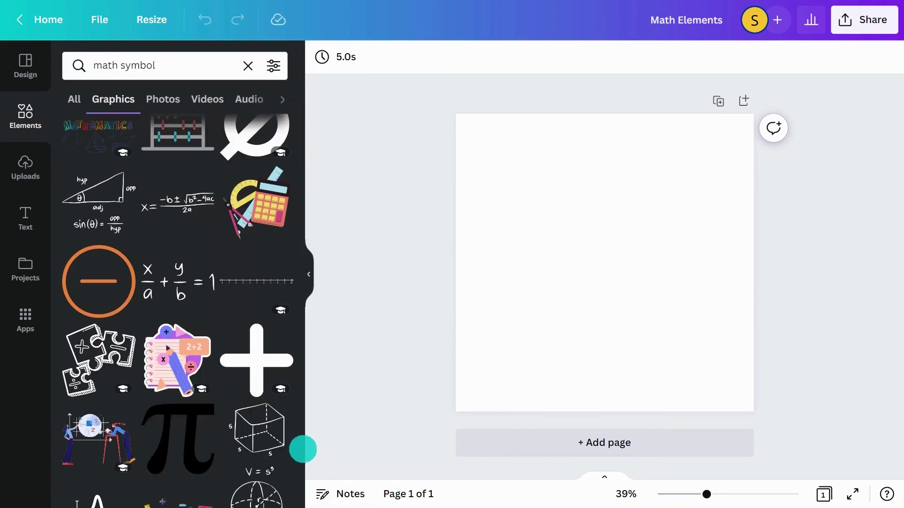
left_click(34, 271)
left_click(158, 141)
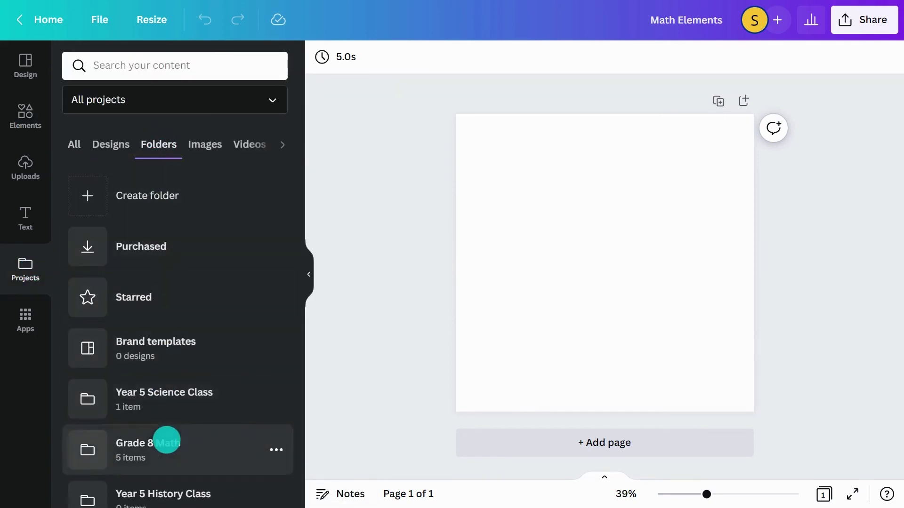
Open Grade 8 Math, then its Math Elements folder, in the editor's Projects panel
left_click(168, 438)
left_click(165, 120)
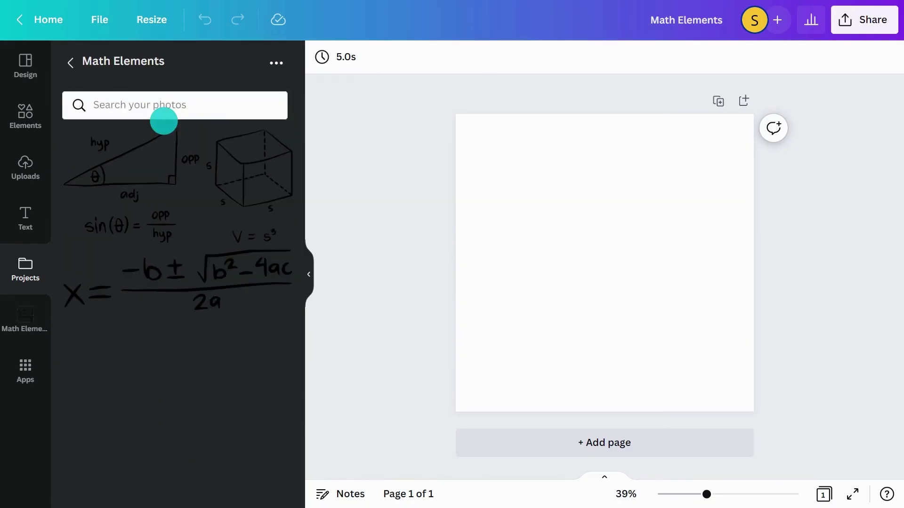